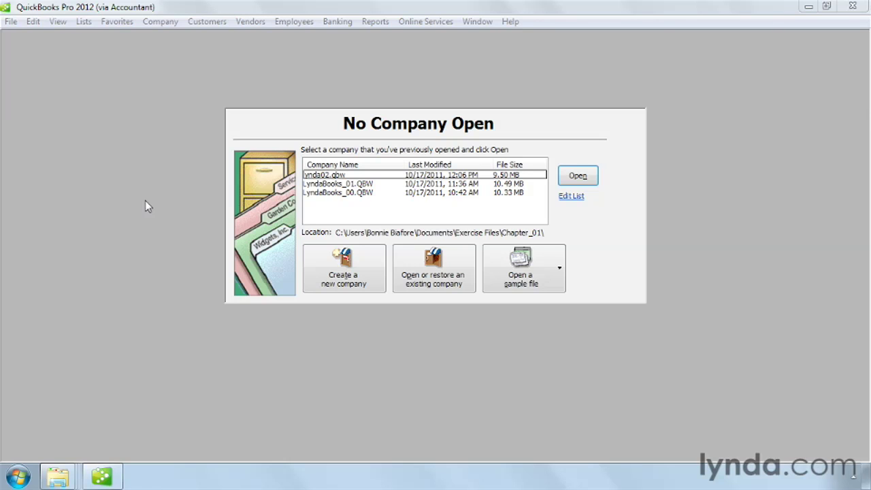
Start a new company file from the File menu.
{"action": "left_click", "coordinate": [11, 21]}
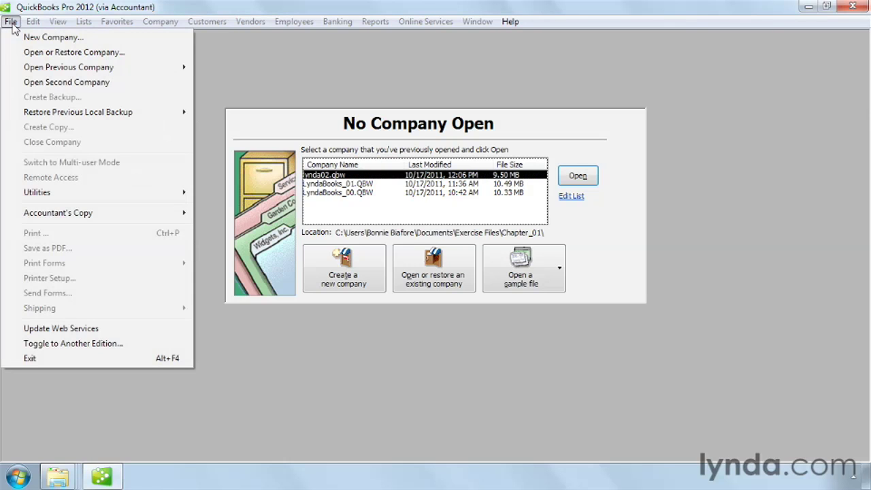
{"action": "left_click", "coordinate": [20, 37]}
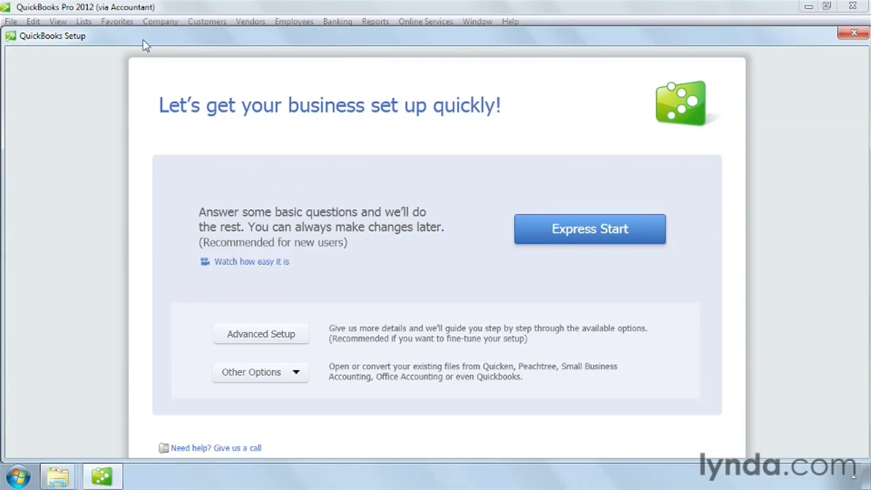
Choose Express Start, name the company lynda02, and begin typing 'cons' as the industry.
{"action": "left_click", "coordinate": [578, 232]}
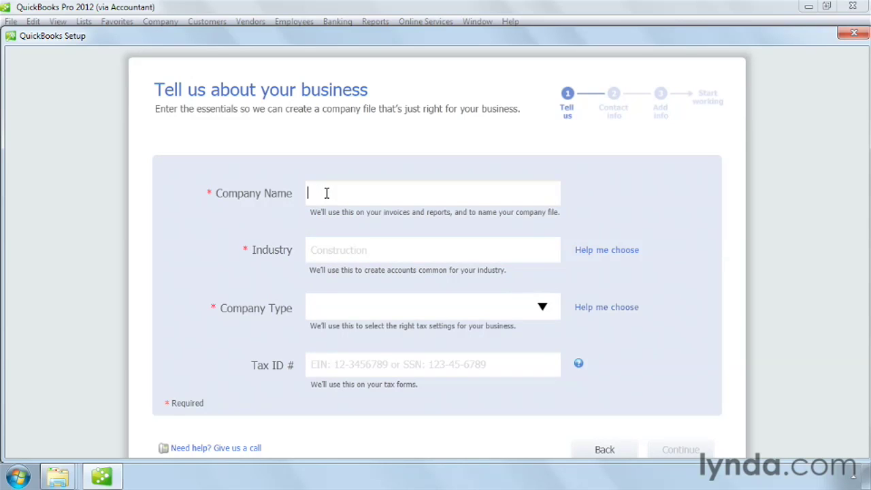
{"action": "type", "text": "lyndaC"}
{"action": "type", "text": "2"}
{"action": "left_click", "coordinate": [322, 251]}
{"action": "type", "text": "cons"}
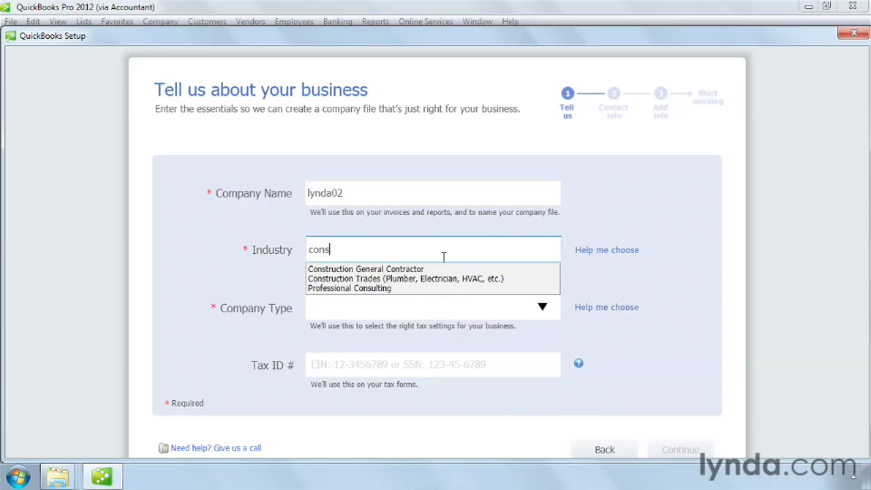
Browse the industry list, preview Professional Consulting, then select General Service-based Business.
{"action": "left_click", "coordinate": [600, 252]}
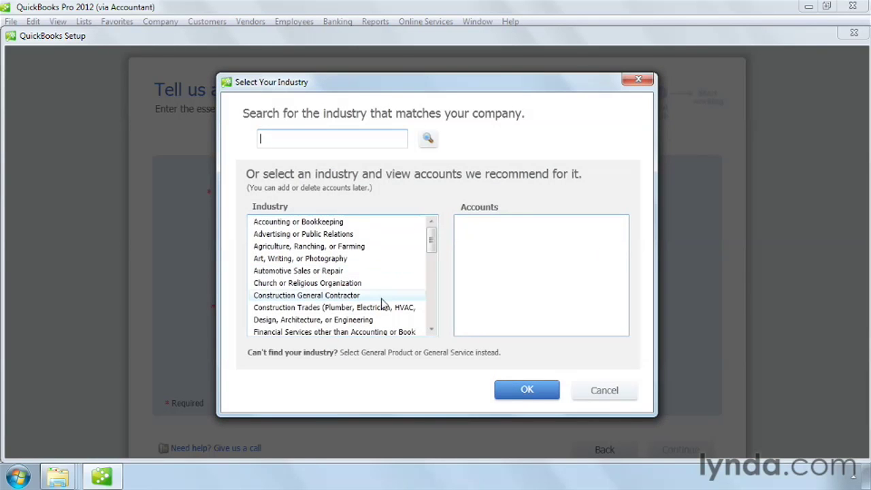
{"action": "left_click", "coordinate": [430, 313]}
{"action": "left_click", "coordinate": [430, 313]}
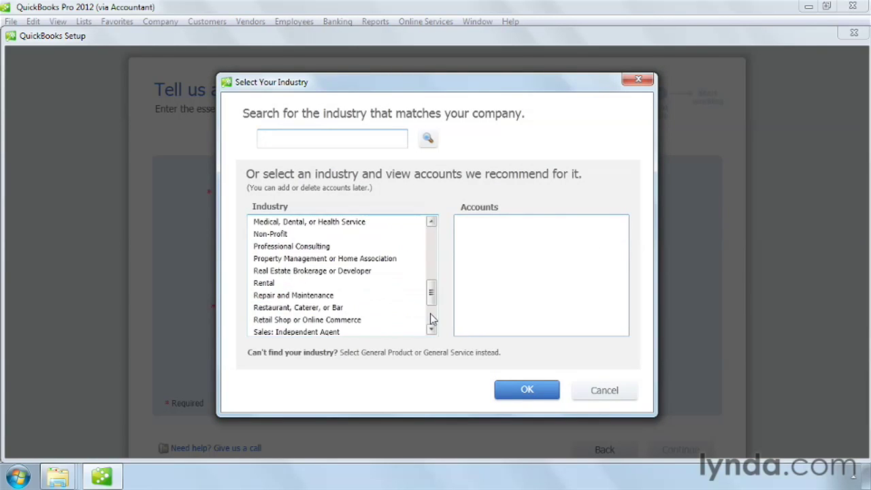
{"action": "left_click", "coordinate": [322, 248]}
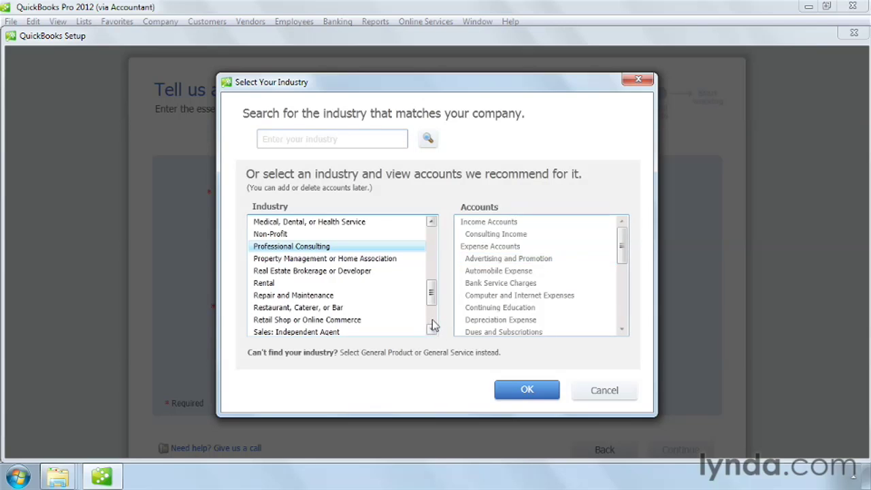
{"action": "scroll", "coordinate": [433, 326], "scroll_direction": "down", "scroll_amount": 2}
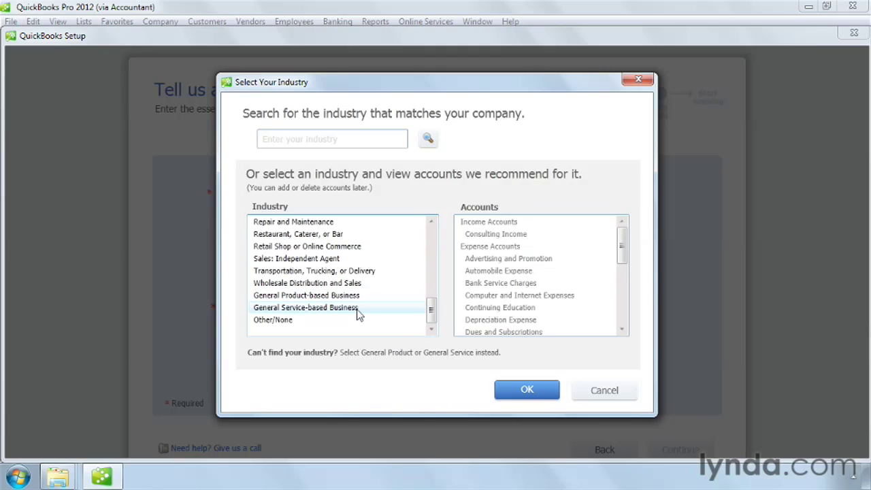
{"action": "left_click", "coordinate": [359, 311]}
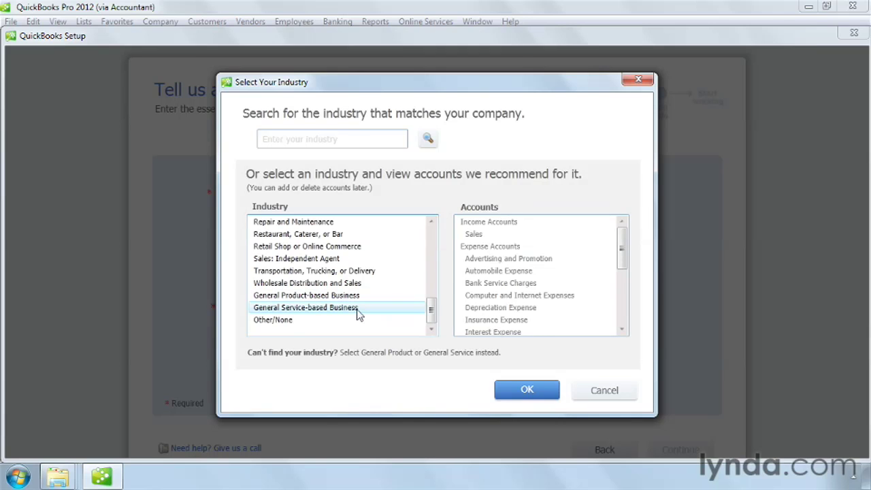
{"action": "left_click", "coordinate": [528, 391]}
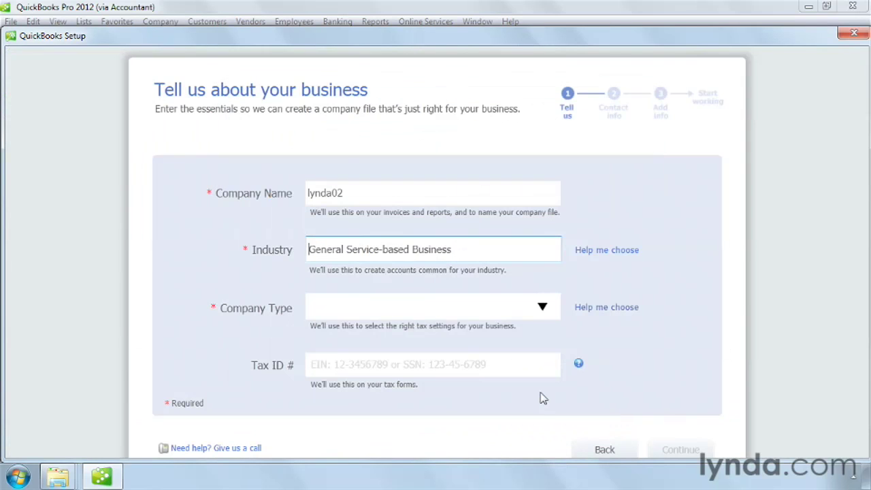
Set Company Type to S Corporation, enter the federal tax ID, and proceed to contact information.
{"action": "left_click", "coordinate": [544, 309]}
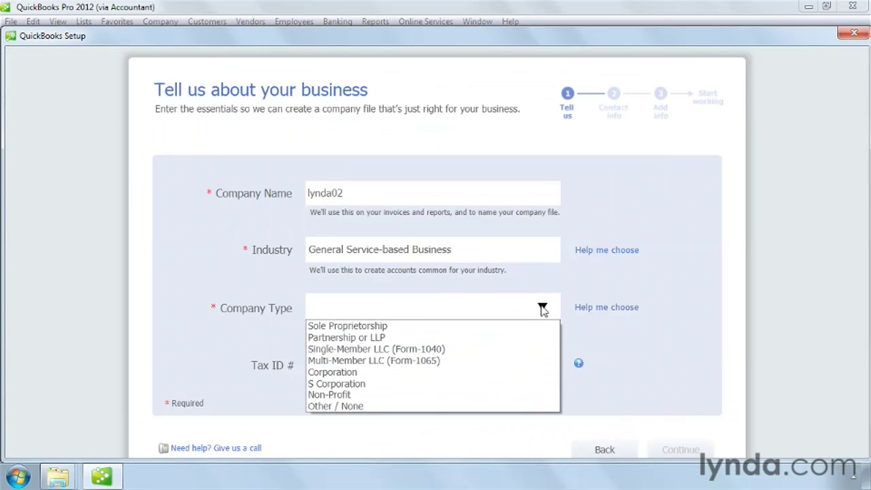
{"action": "left_click", "coordinate": [380, 387]}
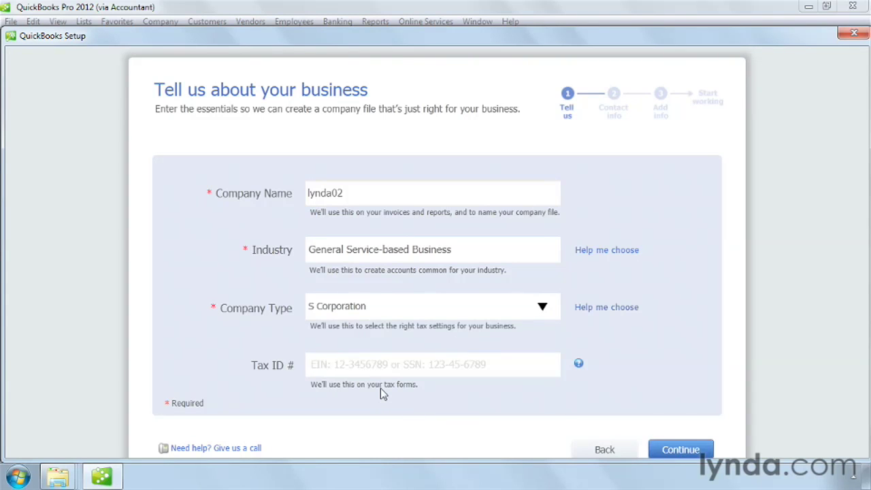
{"action": "left_click", "coordinate": [376, 364]}
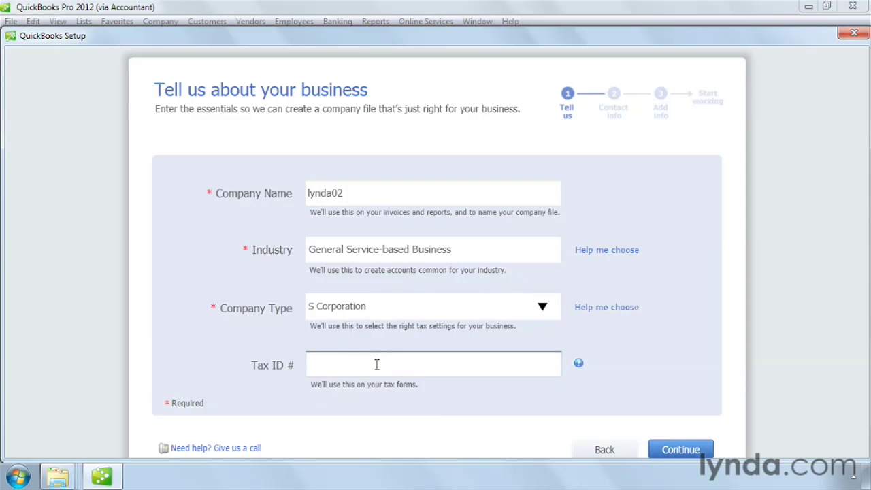
{"action": "type", "text": "99-9999999"}
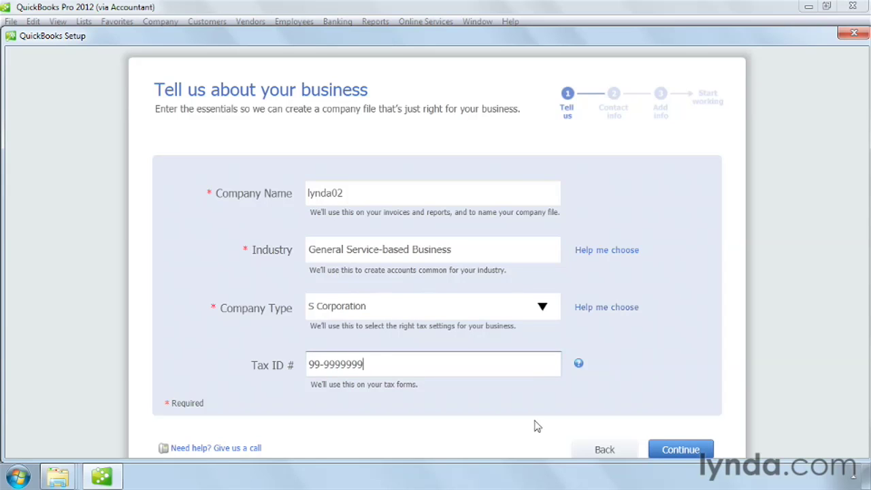
{"action": "left_click", "coordinate": [681, 450]}
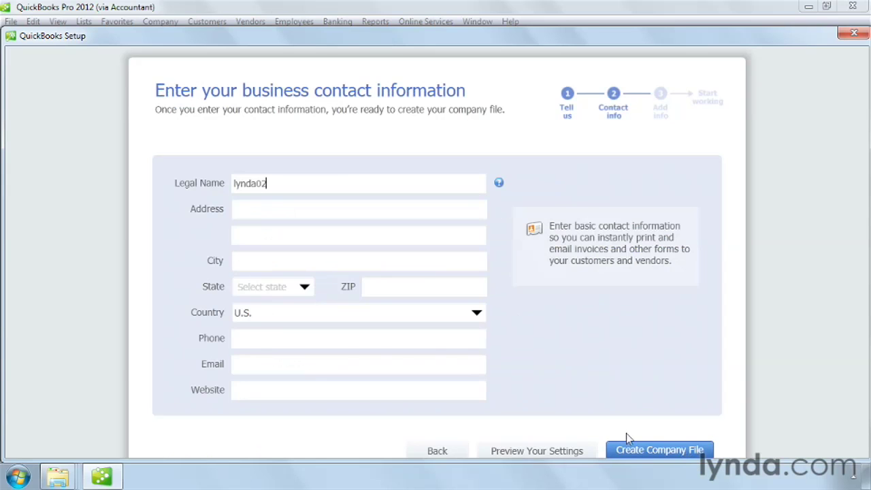
Create the lynda02 company file from the contact information page.
{"action": "left_click", "coordinate": [673, 451]}
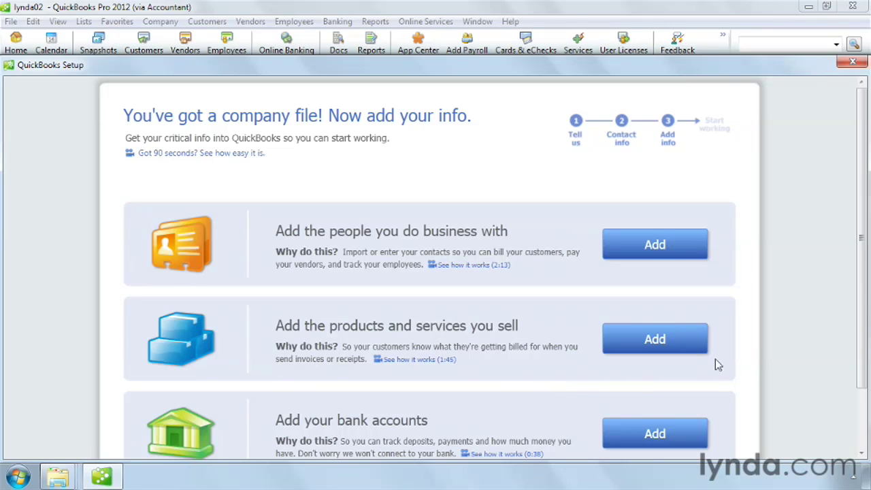
{"action": "left_click", "coordinate": [680, 243]}
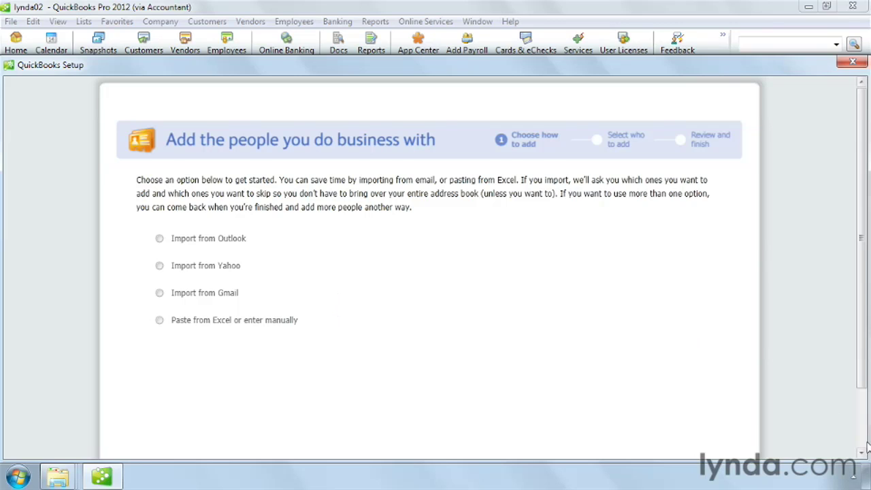
{"action": "scroll", "coordinate": [866, 446], "scroll_direction": "down", "scroll_amount": 3}
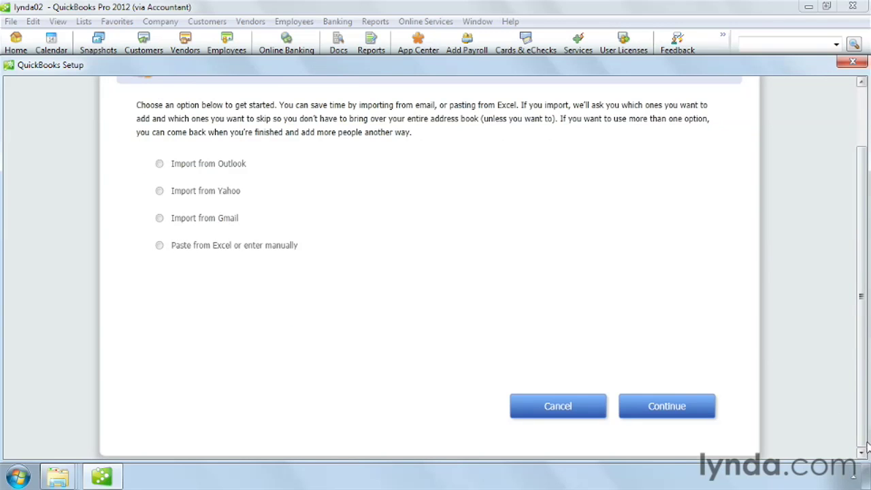
{"action": "left_click", "coordinate": [667, 408]}
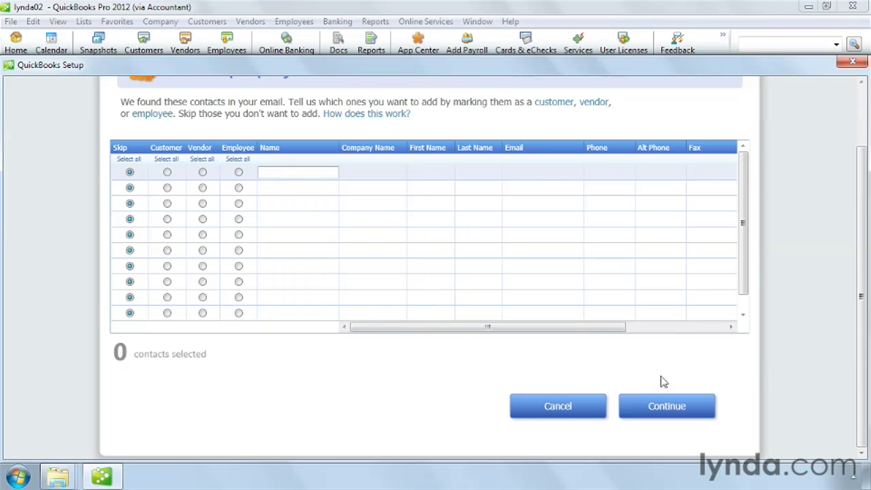
{"action": "left_click", "coordinate": [672, 415]}
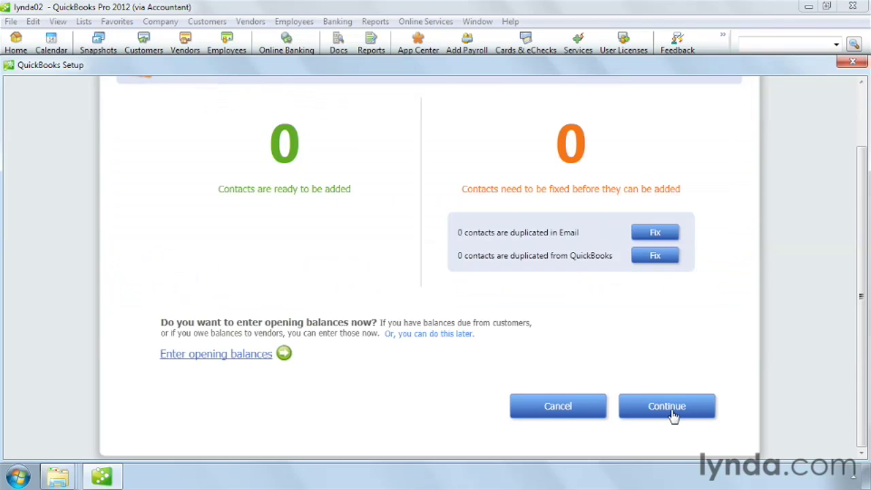
{"action": "left_click", "coordinate": [667, 406]}
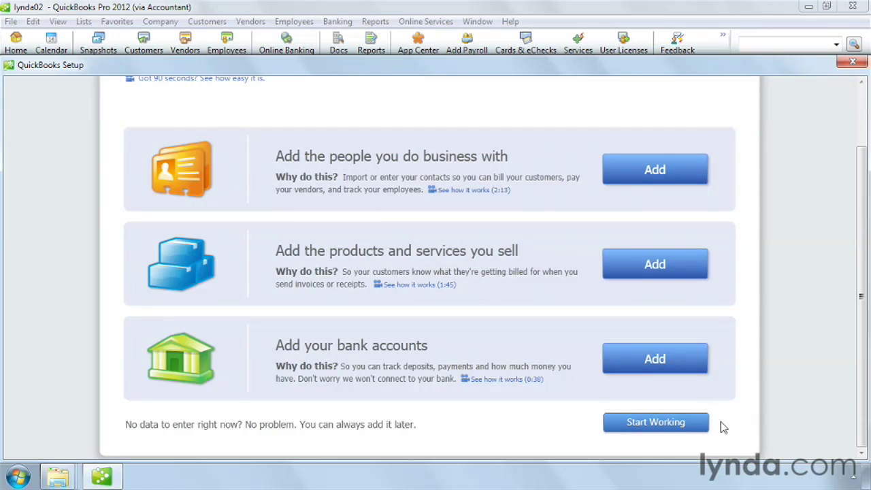
Start working in the new company, closing the Quick Start Center after reopening it once.
{"action": "left_click", "coordinate": [654, 423]}
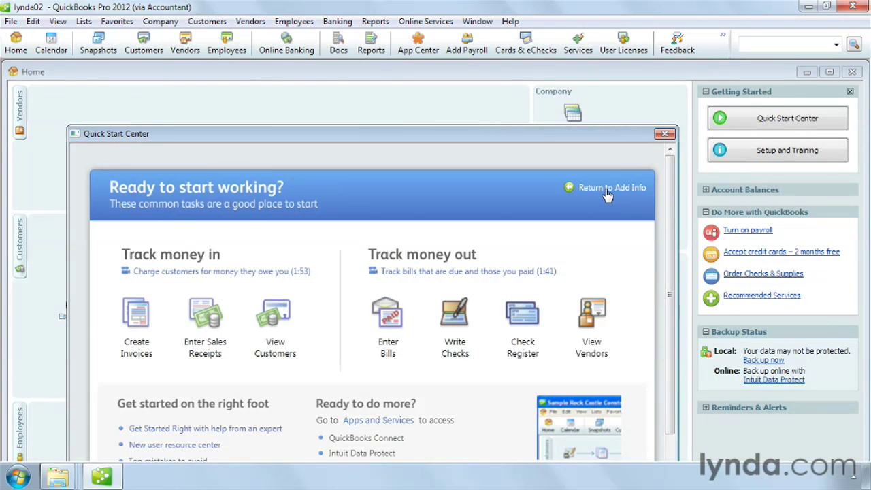
{"action": "left_click", "coordinate": [664, 136]}
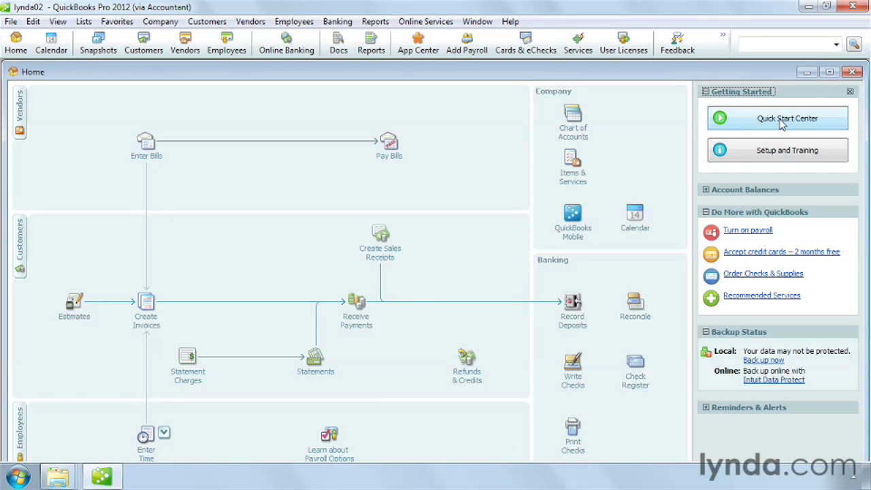
{"action": "left_click", "coordinate": [783, 120]}
{"action": "left_click", "coordinate": [654, 137]}
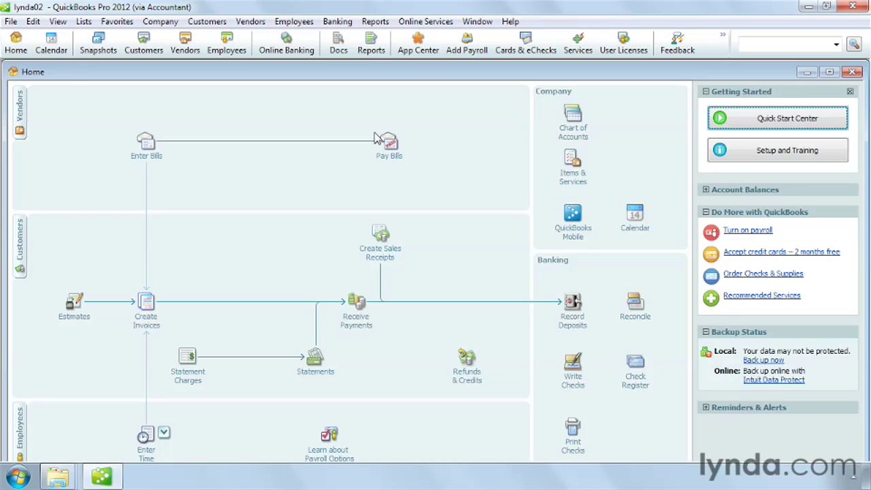
{"action": "left_click", "coordinate": [164, 23]}
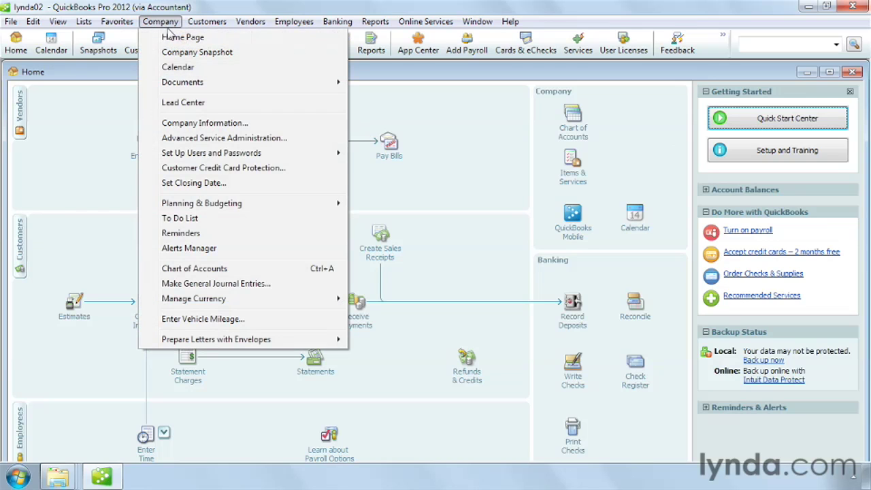
{"action": "left_click", "coordinate": [204, 123]}
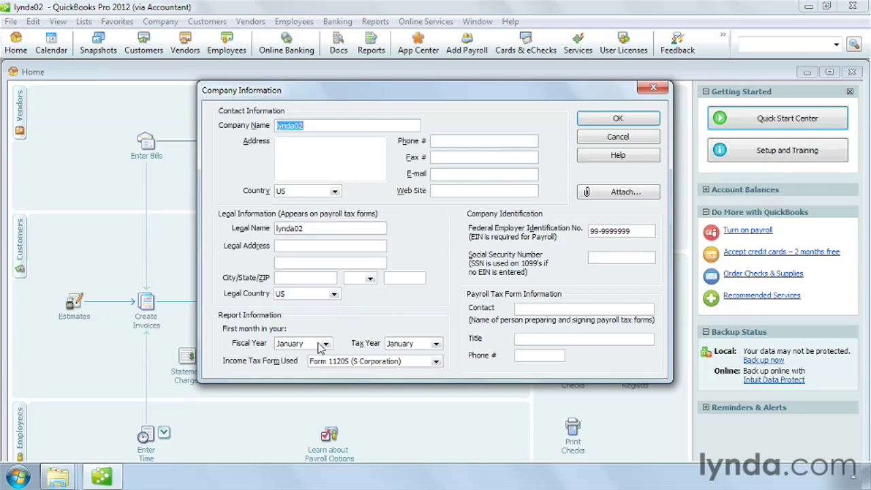
{"action": "left_click", "coordinate": [636, 120]}
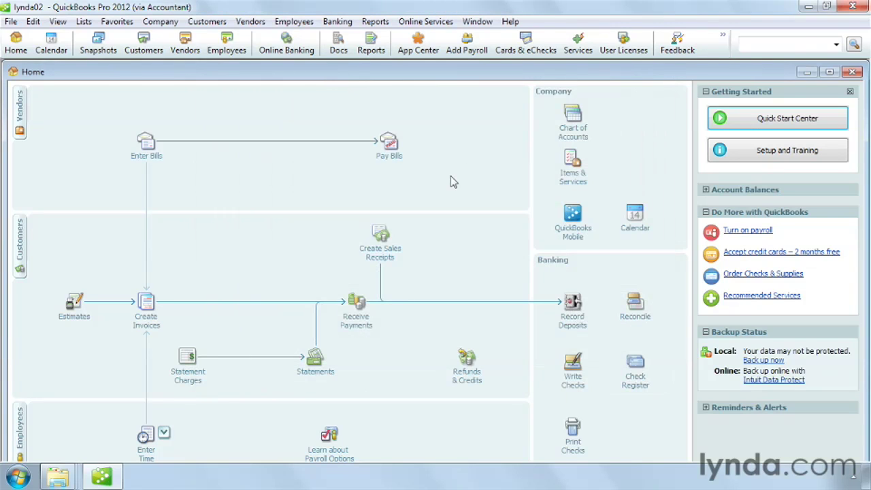